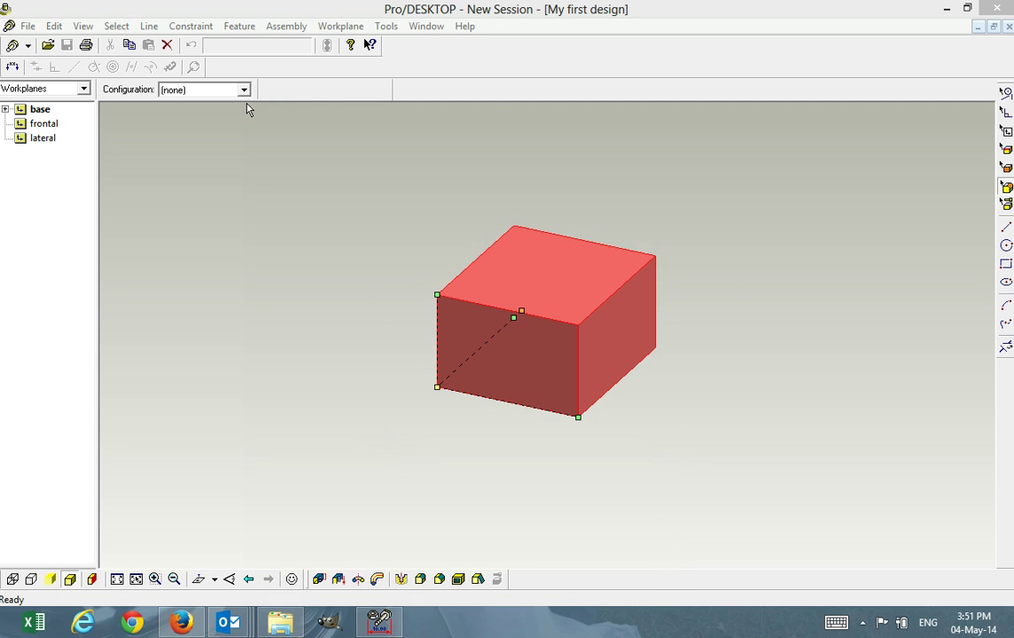
Clear the selection of the solid box.
left_click(232, 31)
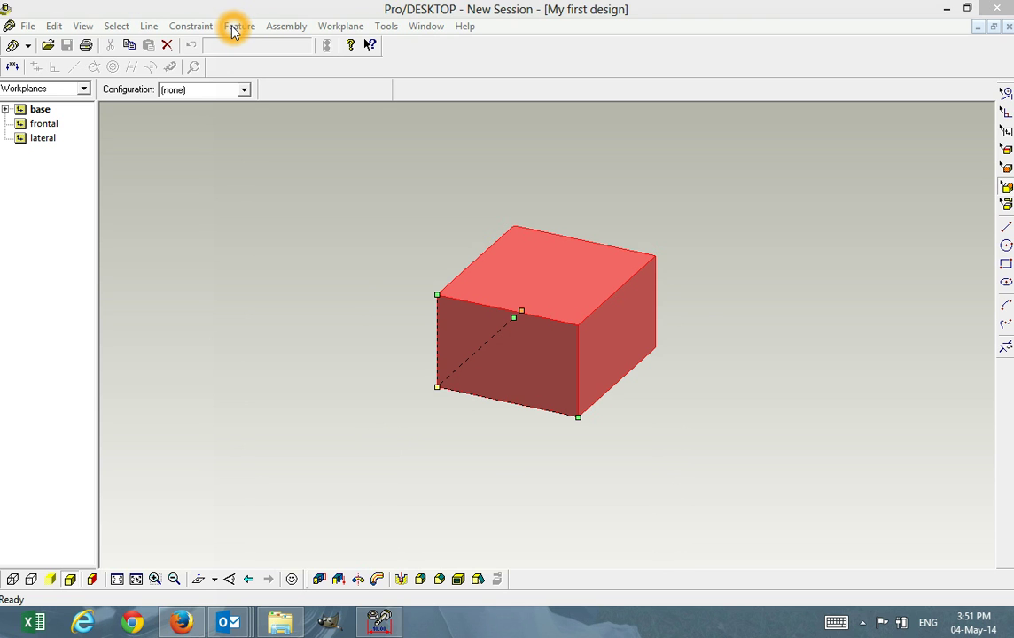
left_click(508, 200)
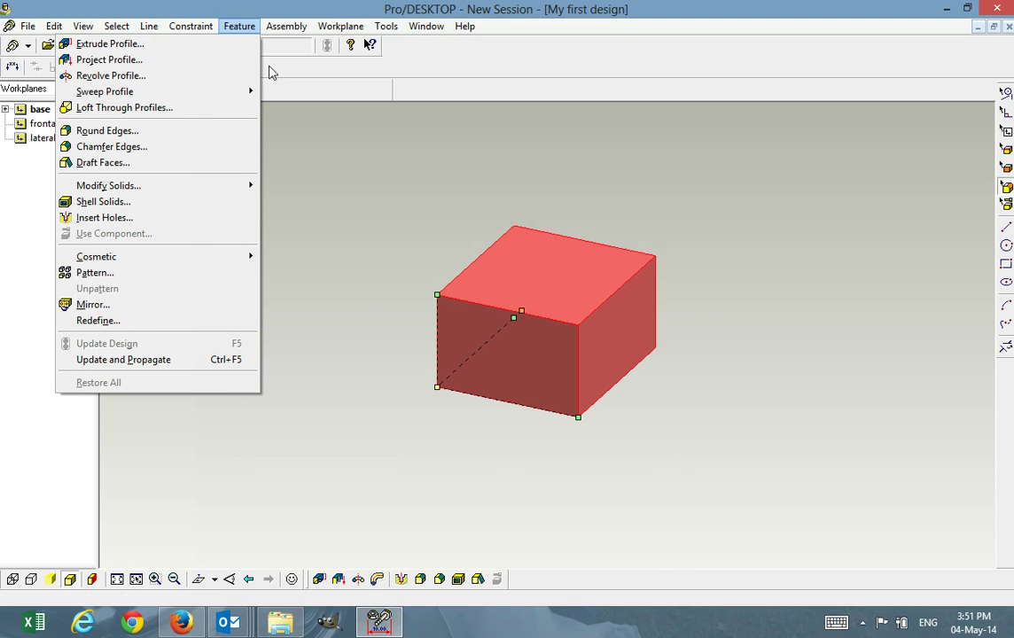
left_click(706, 282)
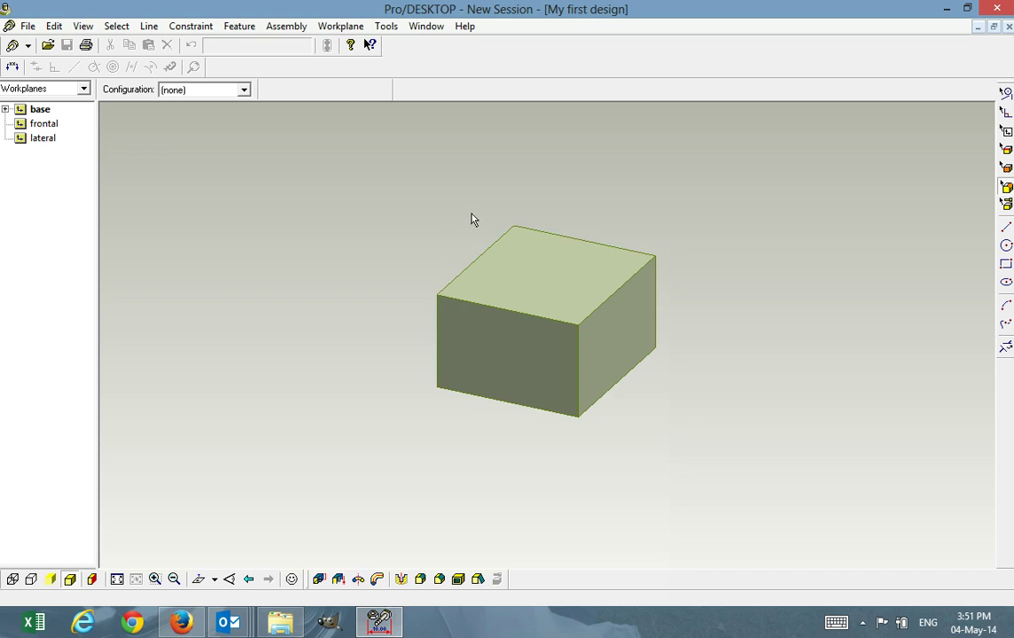
Examine the box at different magnifications by zooming in and out.
left_click(702, 314)
scroll(690, 313, "up", 5)
scroll(690, 313, "down", 5)
scroll(691, 313, "up", 3)
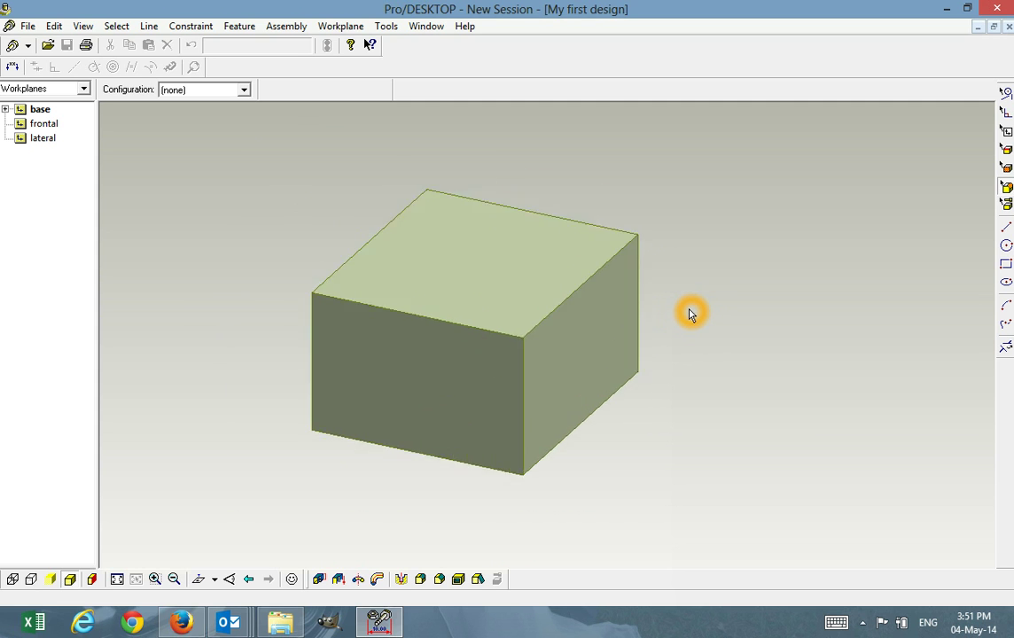
scroll(690, 314, "up", 3)
scroll(689, 314, "down", 6)
scroll(689, 312, "up", 4)
scroll(690, 312, "up", 2)
scroll(687, 312, "down", 3)
scroll(687, 312, "up", 3)
scroll(688, 315, "up", 1)
scroll(688, 315, "down", 3)
scroll(685, 316, "up", 3)
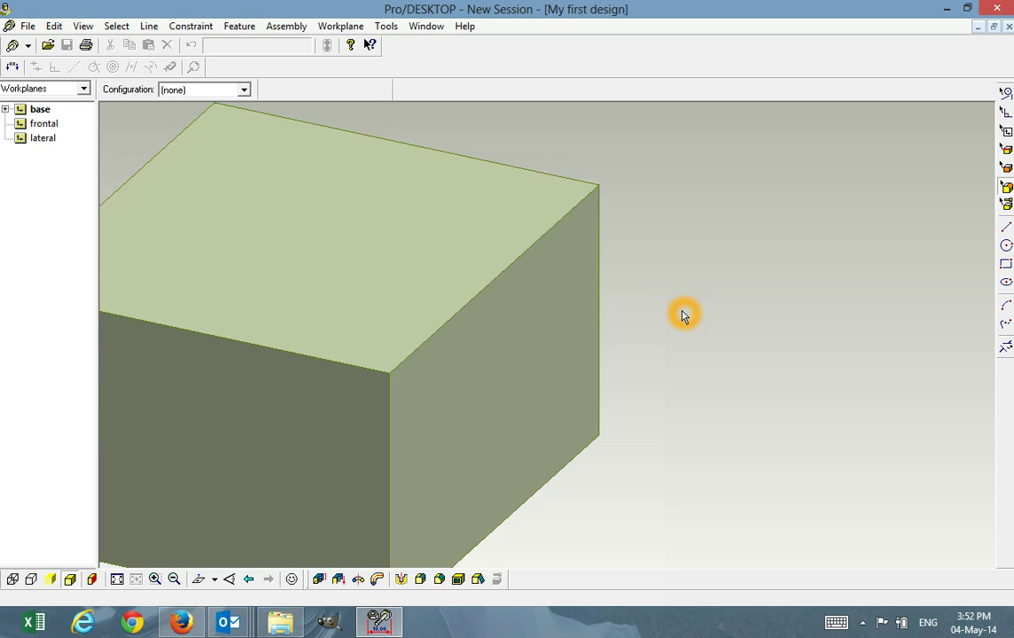
scroll(685, 316, "down", 3)
scroll(685, 315, "up", 1)
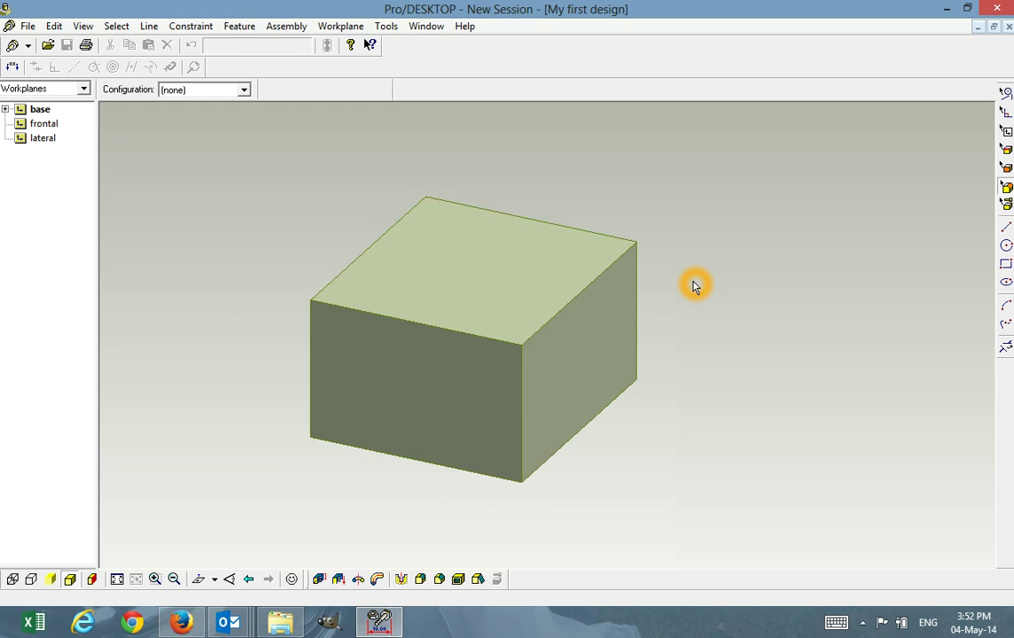
Rotate the box to view it from another side and pan it within the view.
left_click_drag(693, 277, 600, 262)
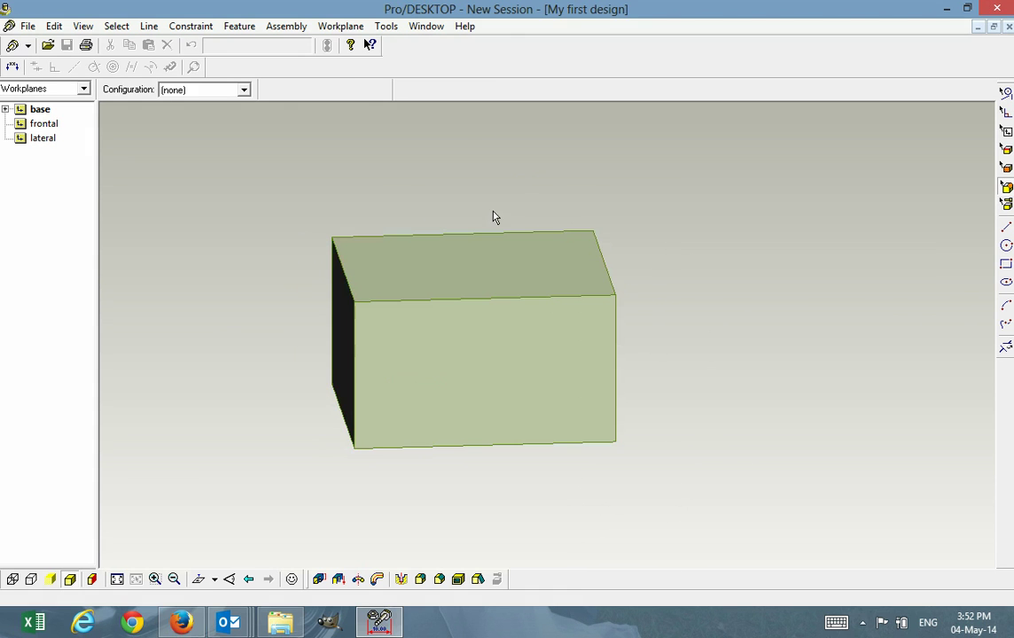
left_click(685, 242)
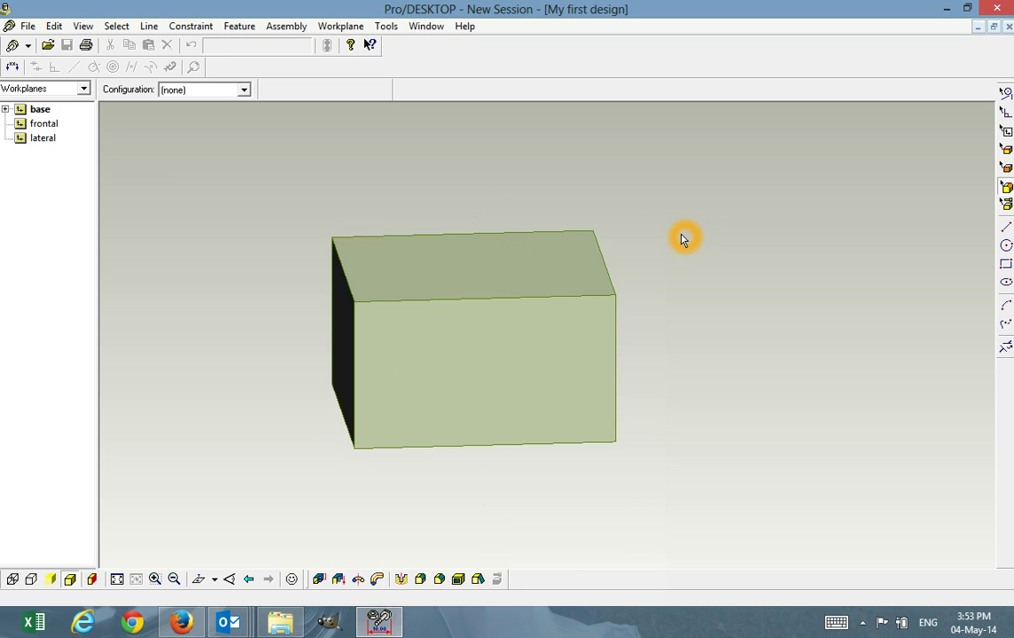
left_click_drag(644, 255, 679, 216)
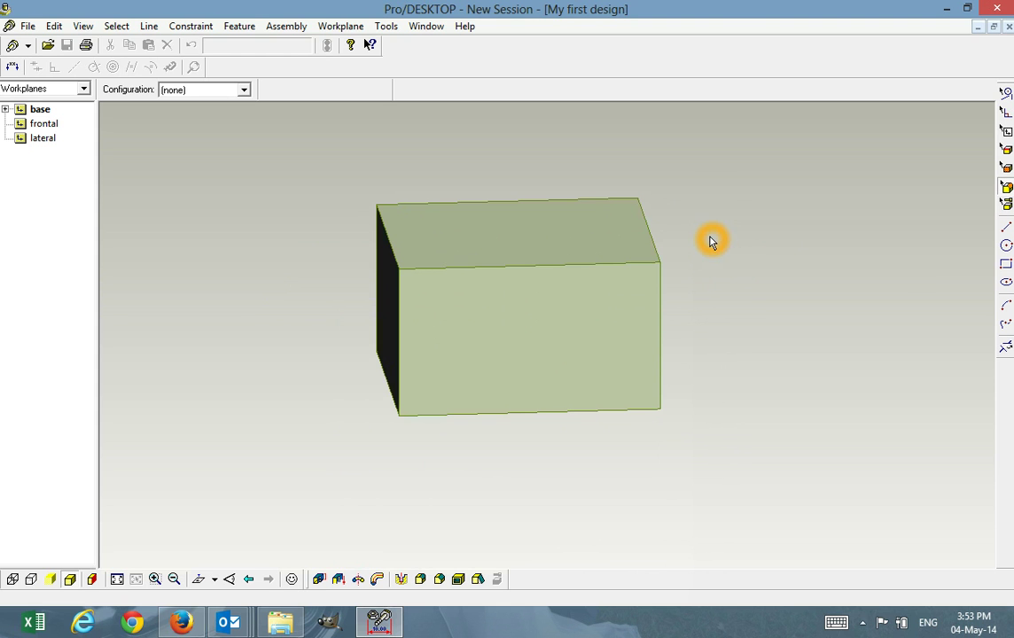
left_click_drag(709, 236, 687, 240)
Zoom in until the box leaves the view, and autoscale the scene to fit the window.
scroll(683, 242, "up", 8)
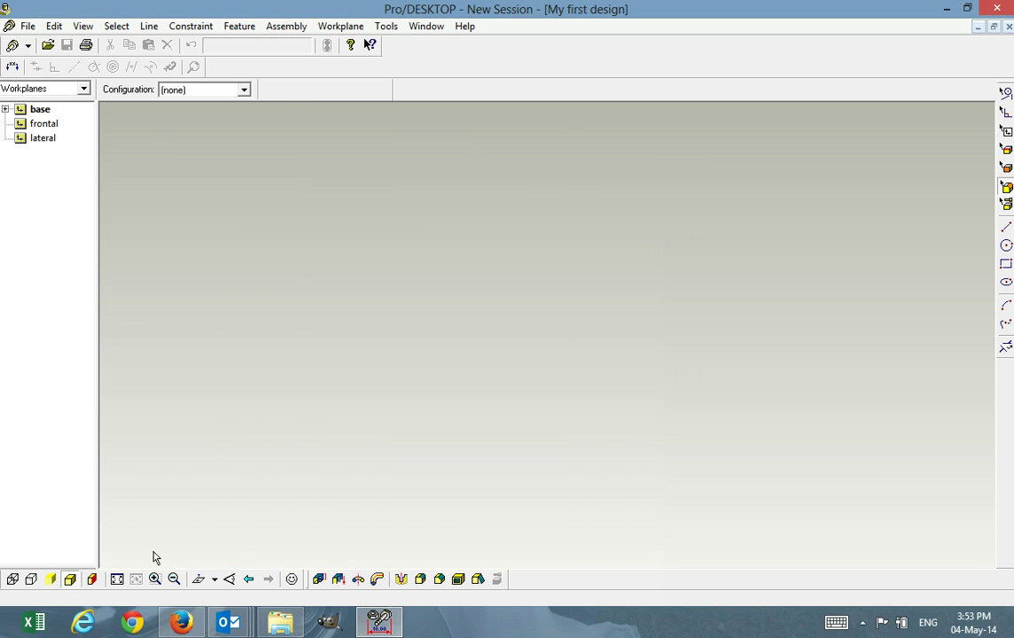
left_click(116, 582)
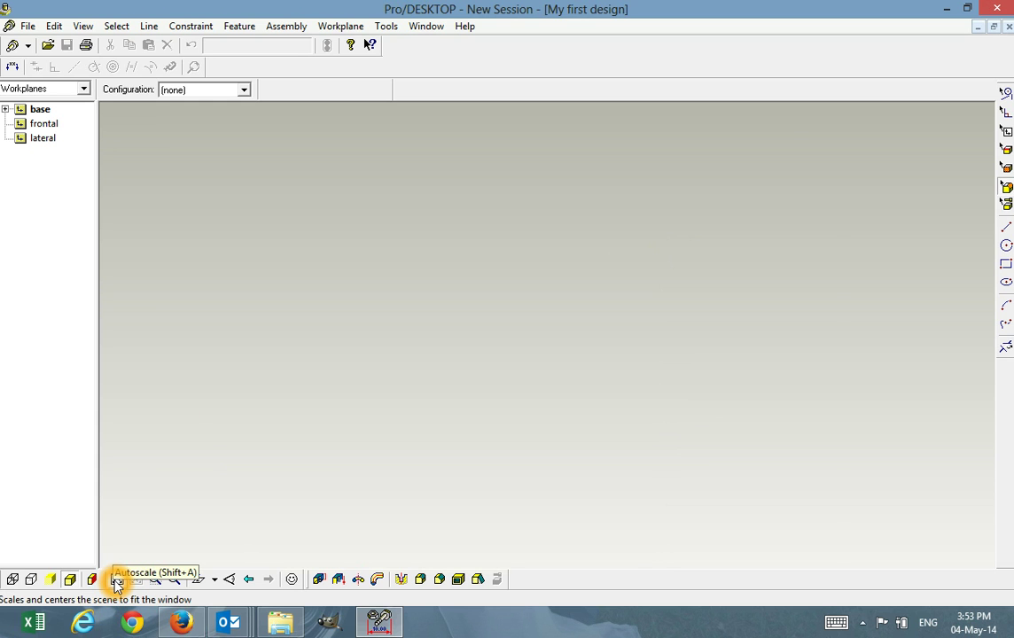
left_click(116, 582)
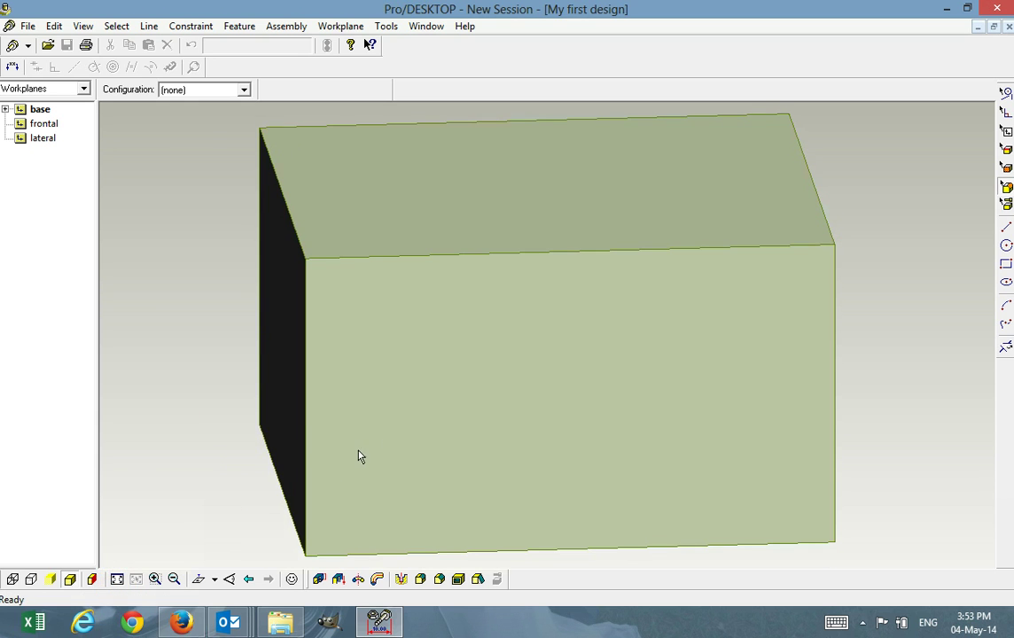
Examine the box at several zoom levels and from a rotated angle showing its top and two sides.
scroll(385, 432, "down", 3)
scroll(385, 432, "up", 2)
scroll(385, 432, "down", 1)
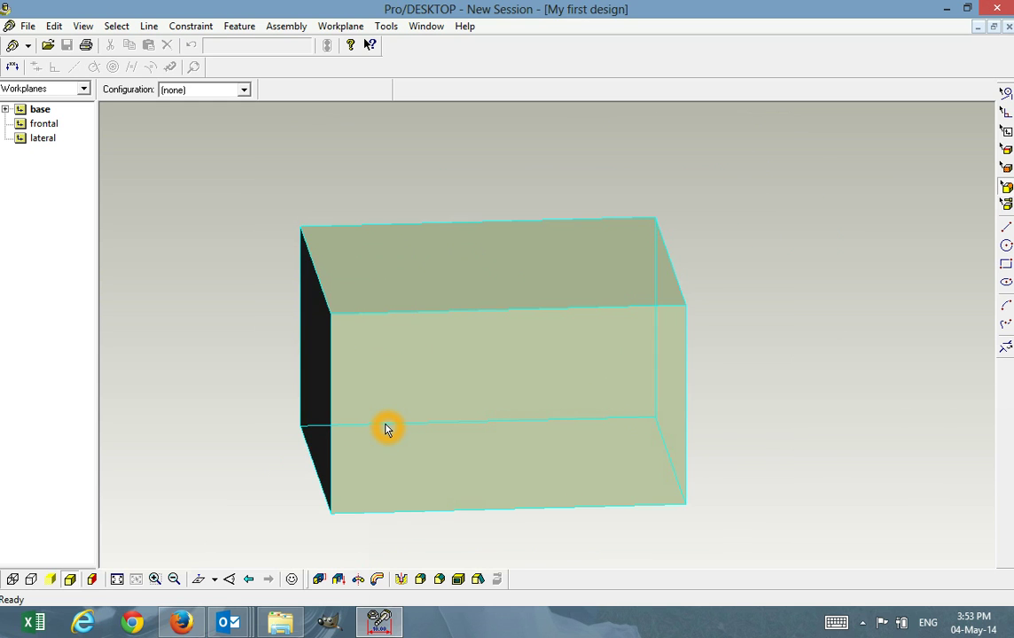
scroll(385, 430, "up", 1)
scroll(384, 430, "down", 1)
scroll(385, 430, "up", 1)
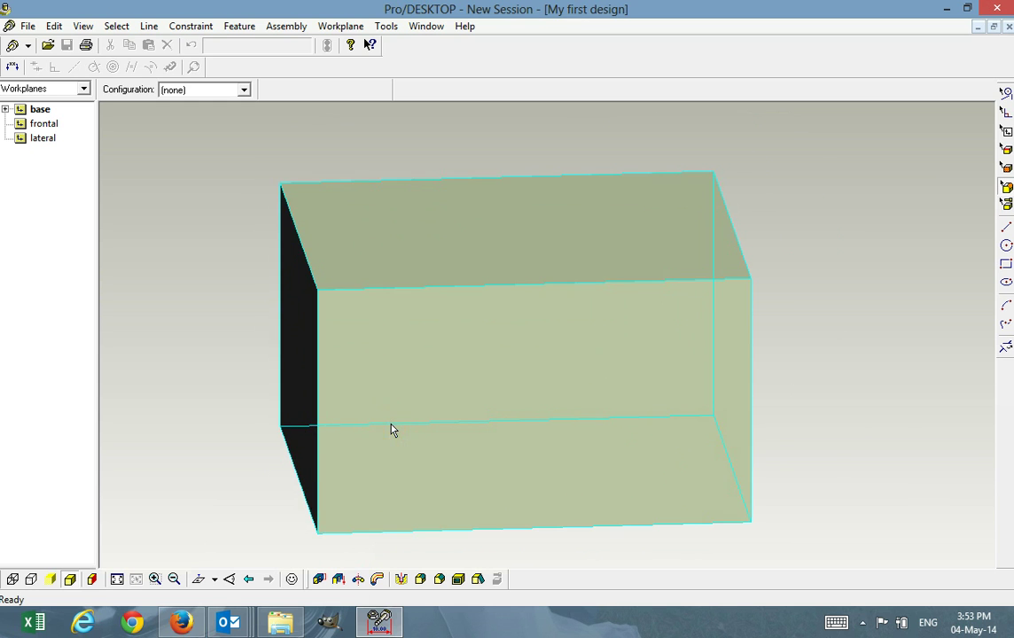
scroll(388, 430, "down", 2)
middle_click_drag(530, 397, 684, 325)
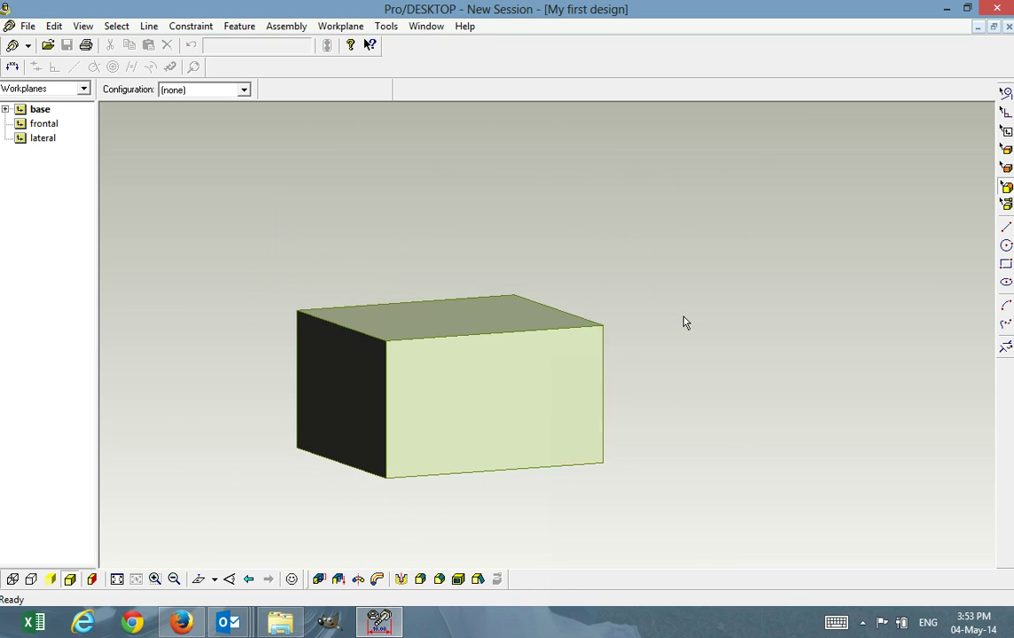
left_click(808, 238)
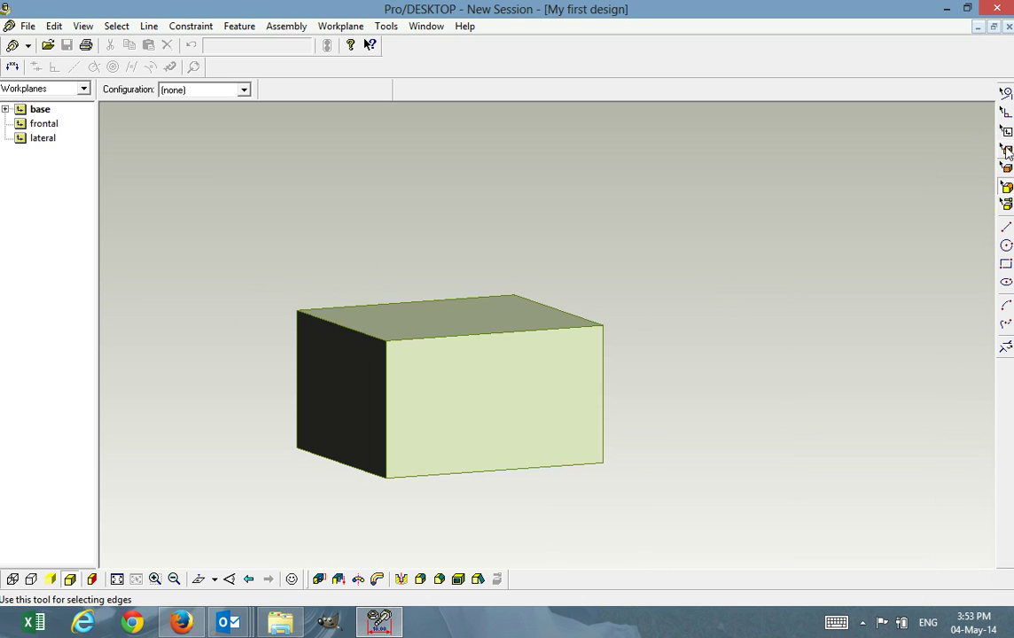
Round the upper edge between the box's top and its light front face with a constant radius of about 14 mm.
left_click(1007, 186)
left_click(1004, 196)
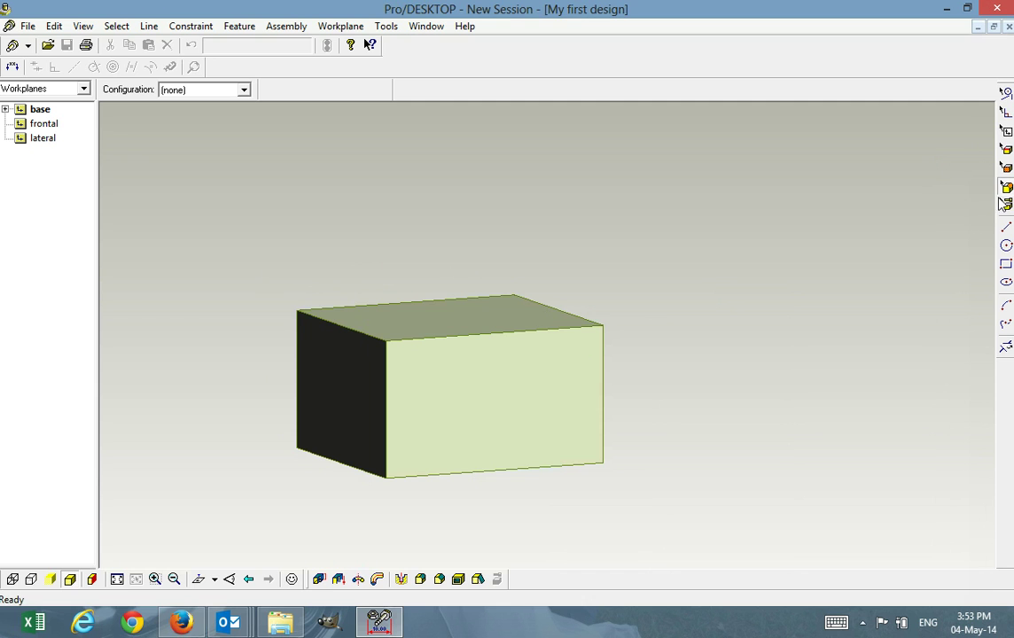
left_click(1006, 205)
left_click(1006, 149)
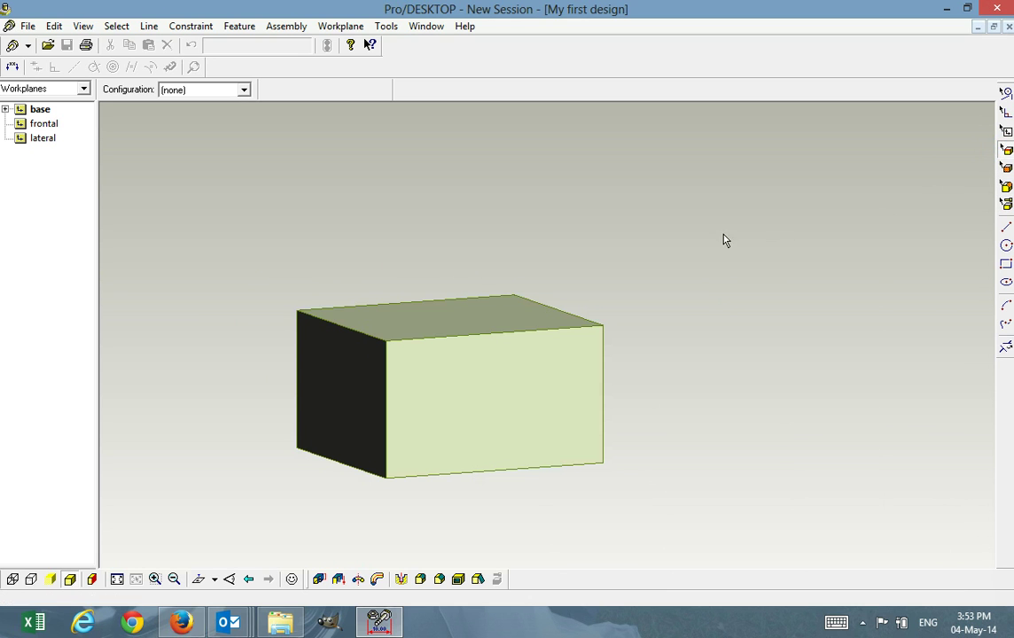
left_click(532, 332)
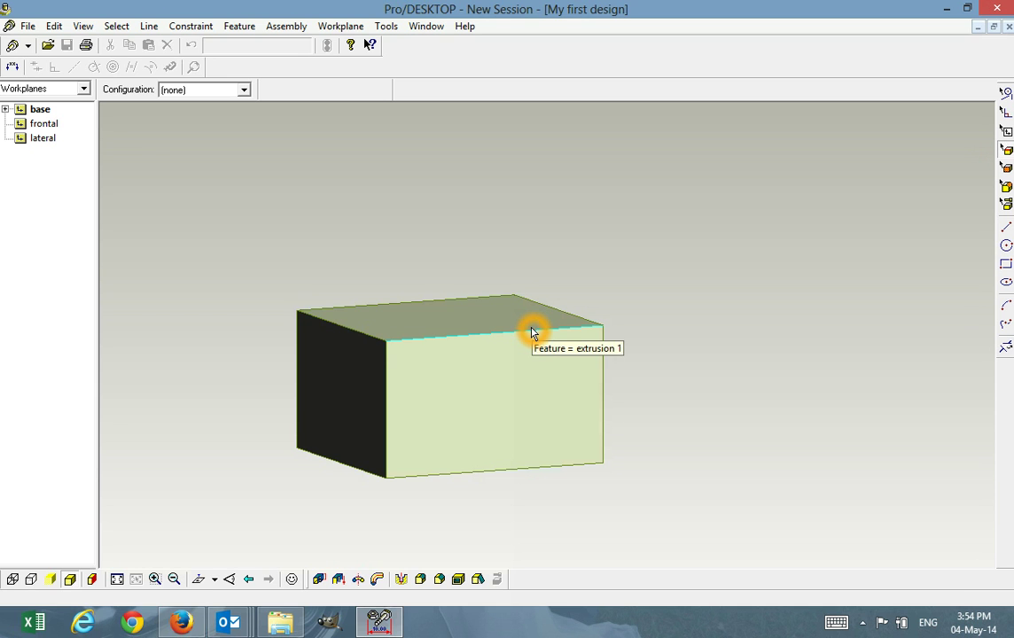
left_click(533, 332)
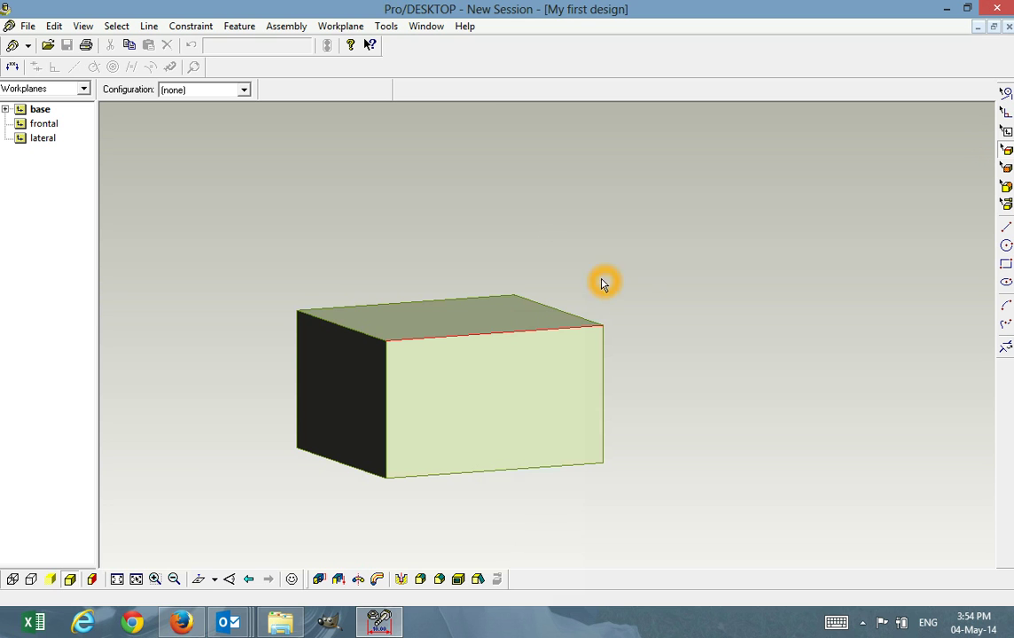
left_click(243, 28)
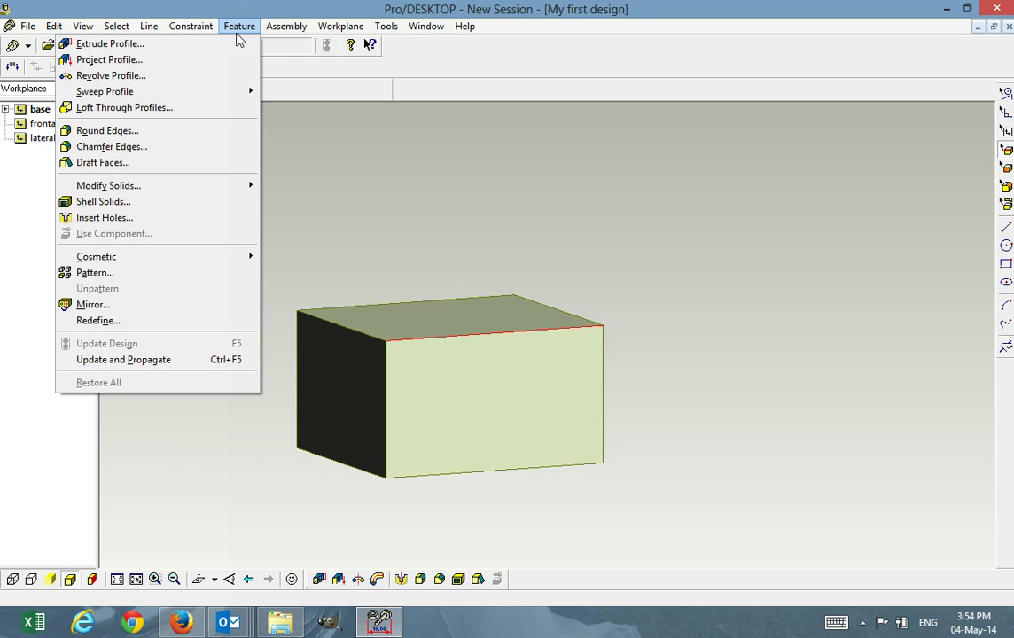
left_click(157, 140)
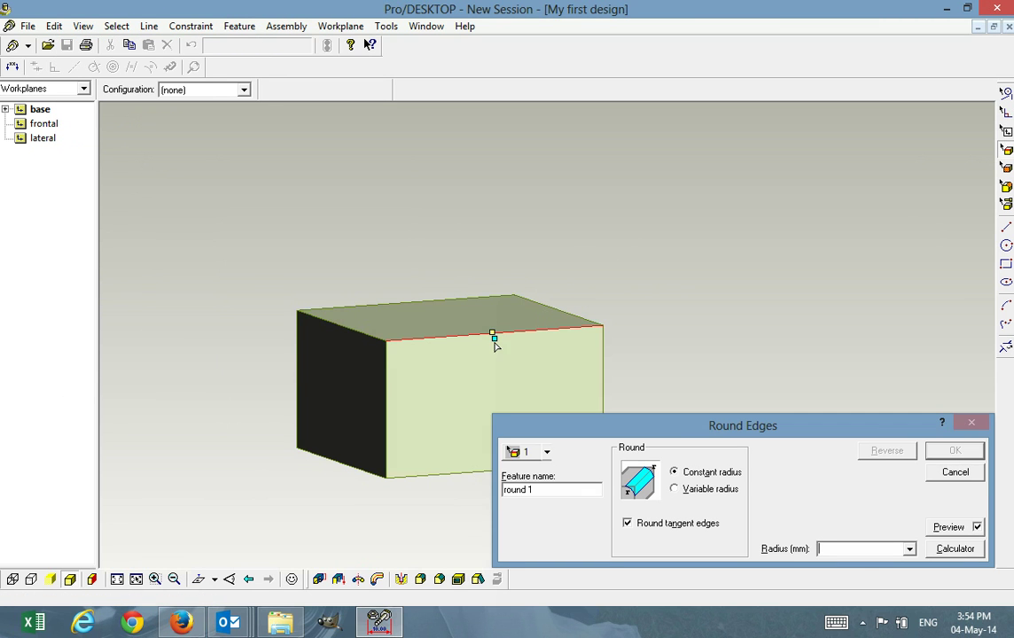
left_click_drag(493, 338, 503, 358)
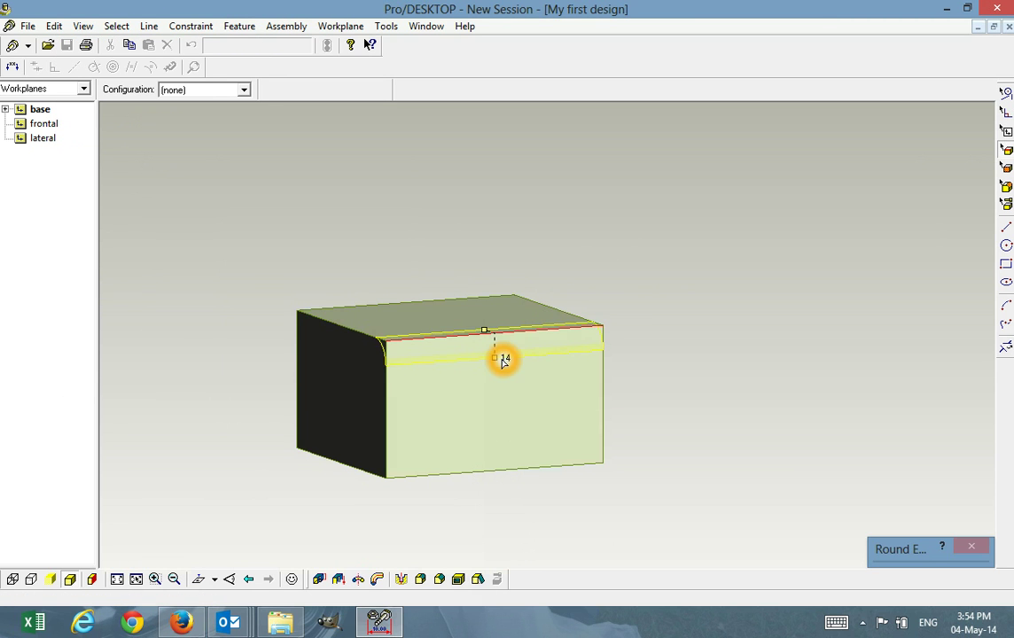
mouse_move(908, 557)
left_click(944, 454)
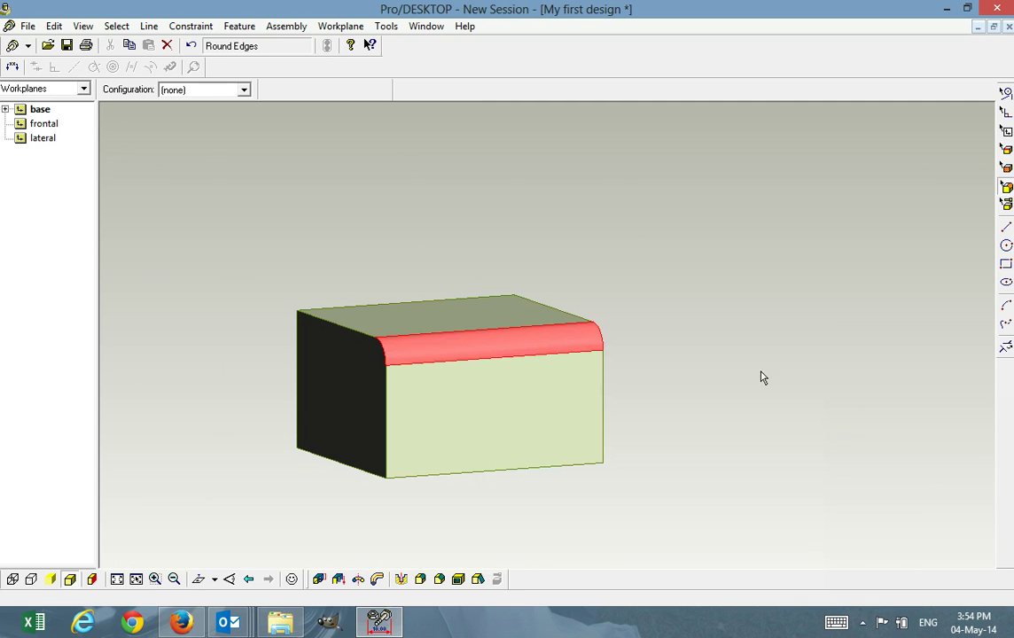
Round the top side edge adjoining the first rounded edge with a constant 12 mm radius, including tangent edges.
left_click_drag(708, 327, 667, 315)
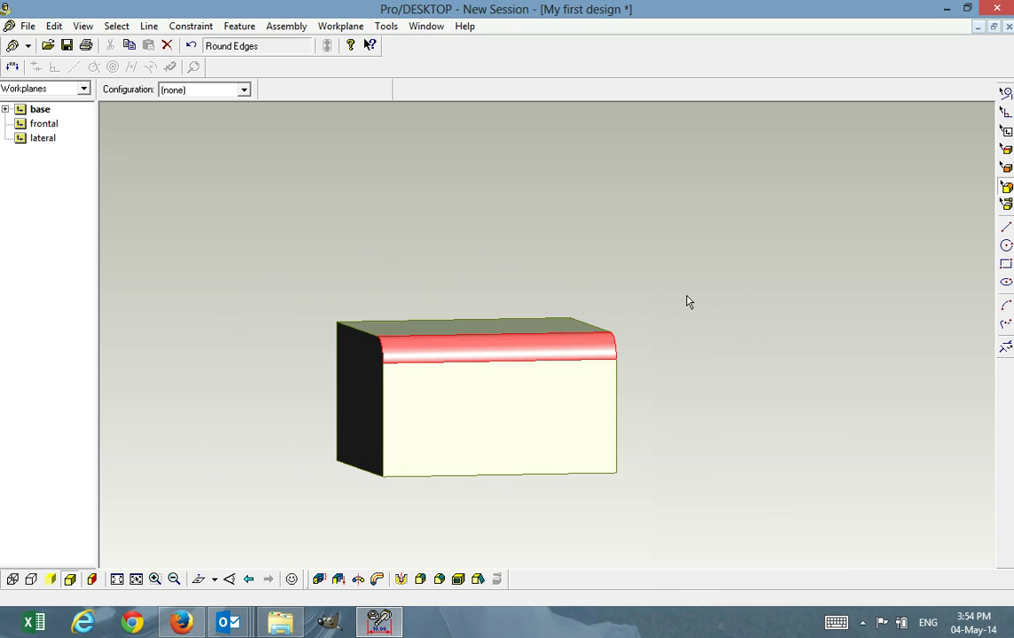
left_click(961, 192)
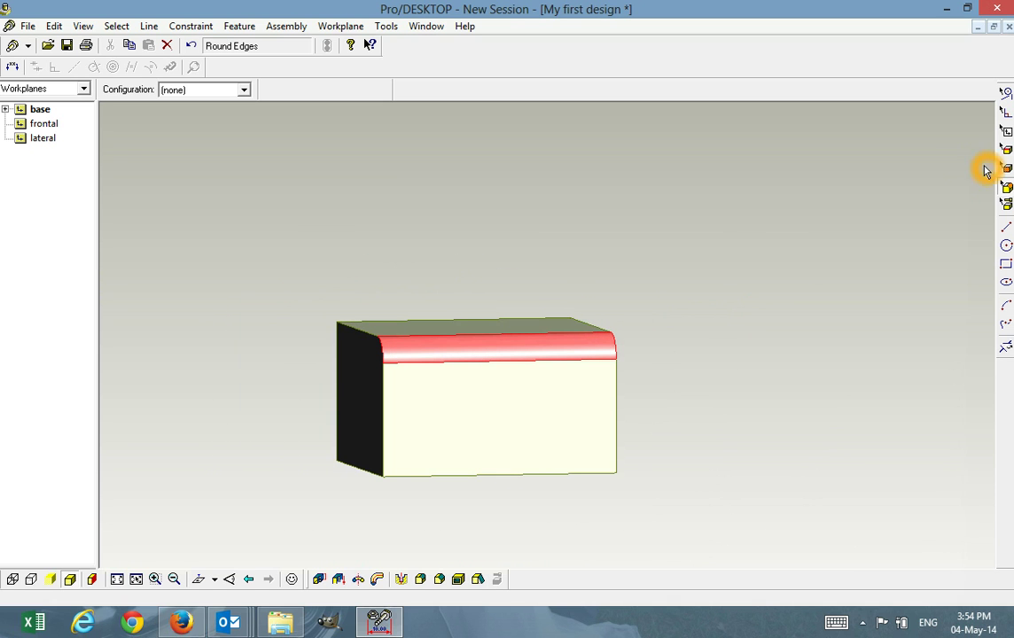
left_click(1009, 151)
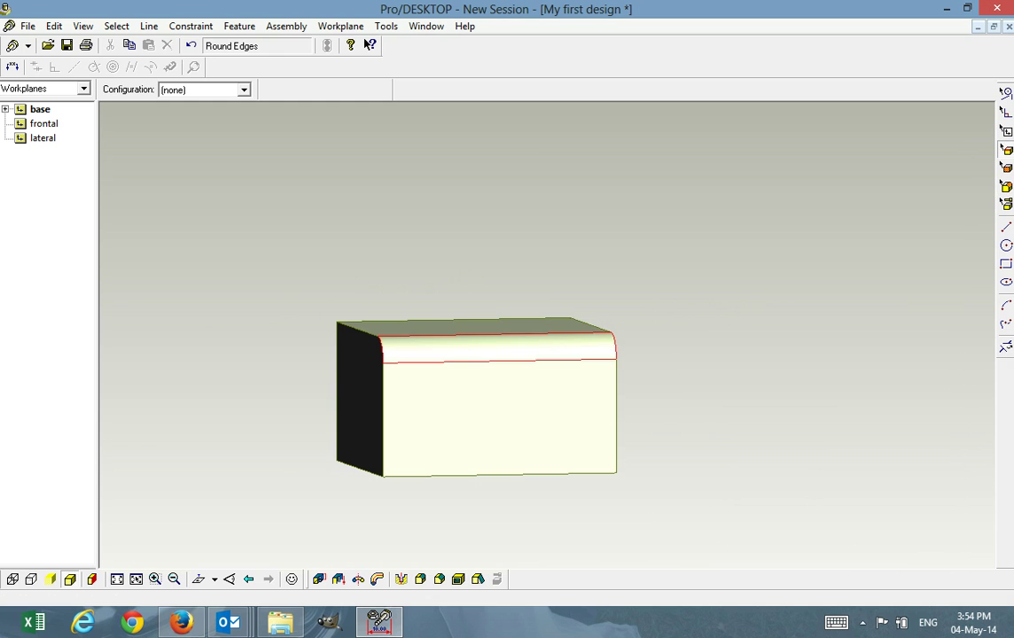
left_click(586, 328)
left_click(660, 325)
middle_click_drag(661, 325, 612, 314)
left_click(240, 25)
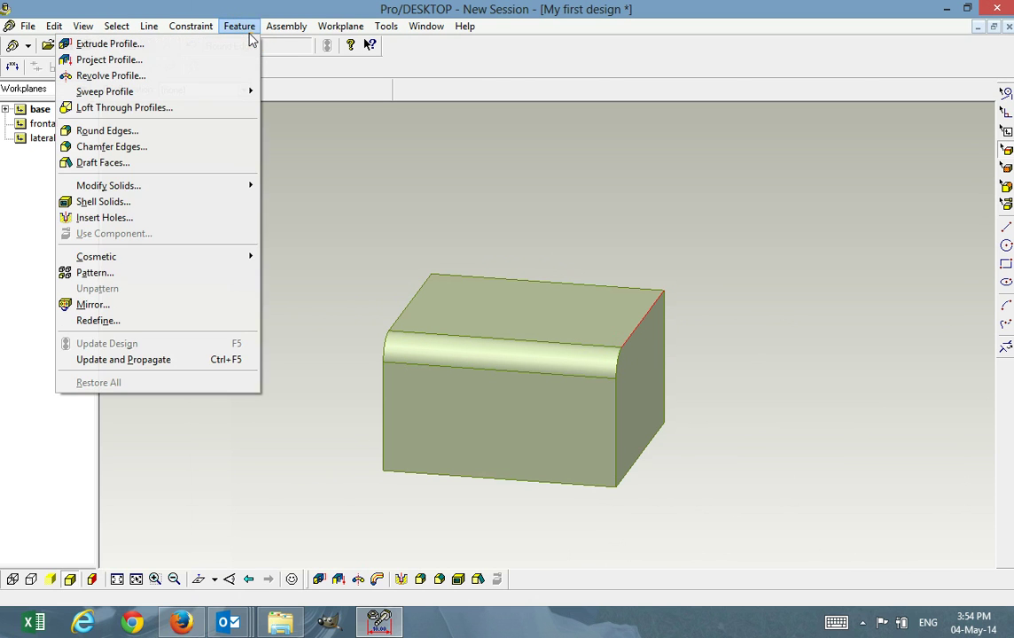
mouse_move(190, 26)
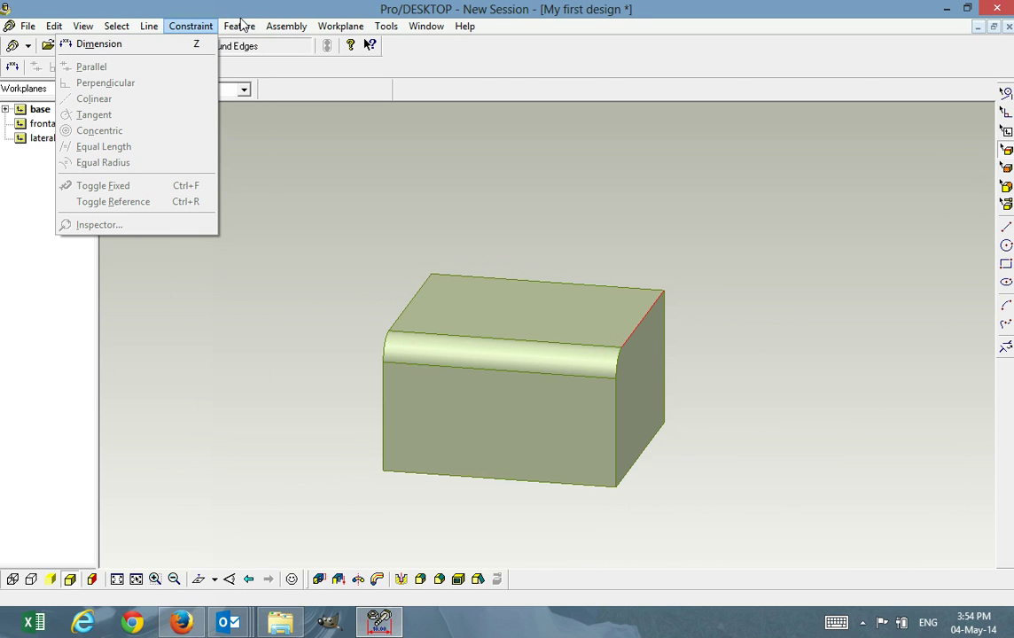
mouse_move(240, 26)
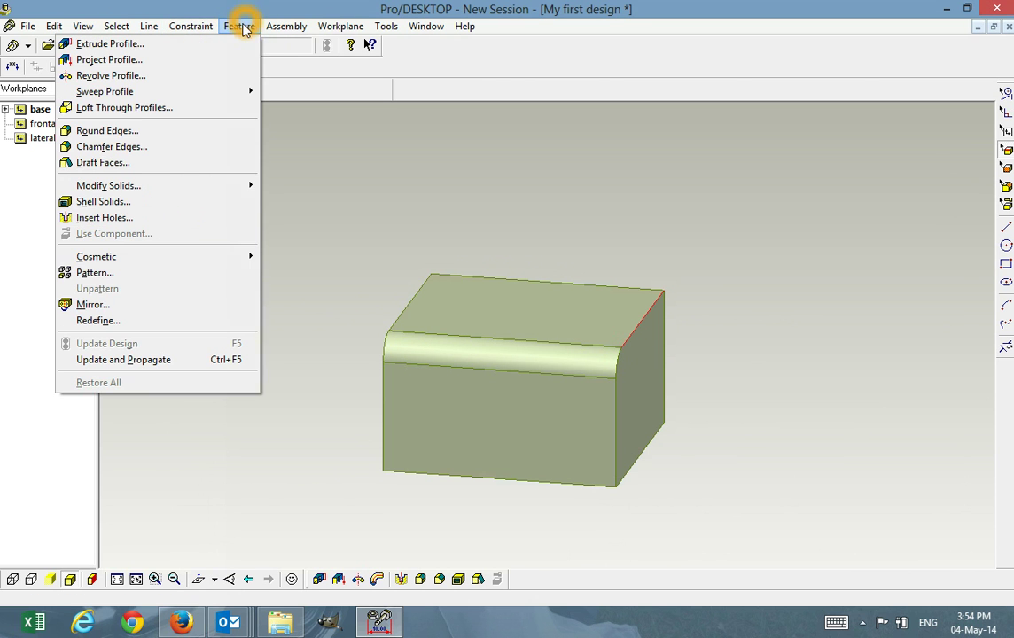
left_click(197, 132)
left_click(649, 331)
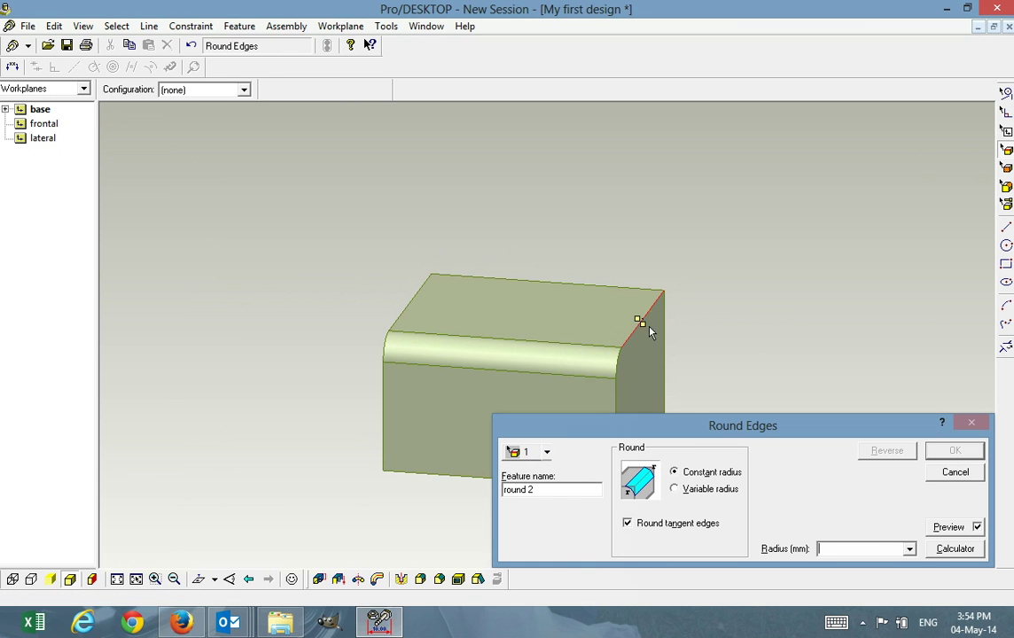
left_click_drag(644, 325, 650, 341)
left_click(733, 312)
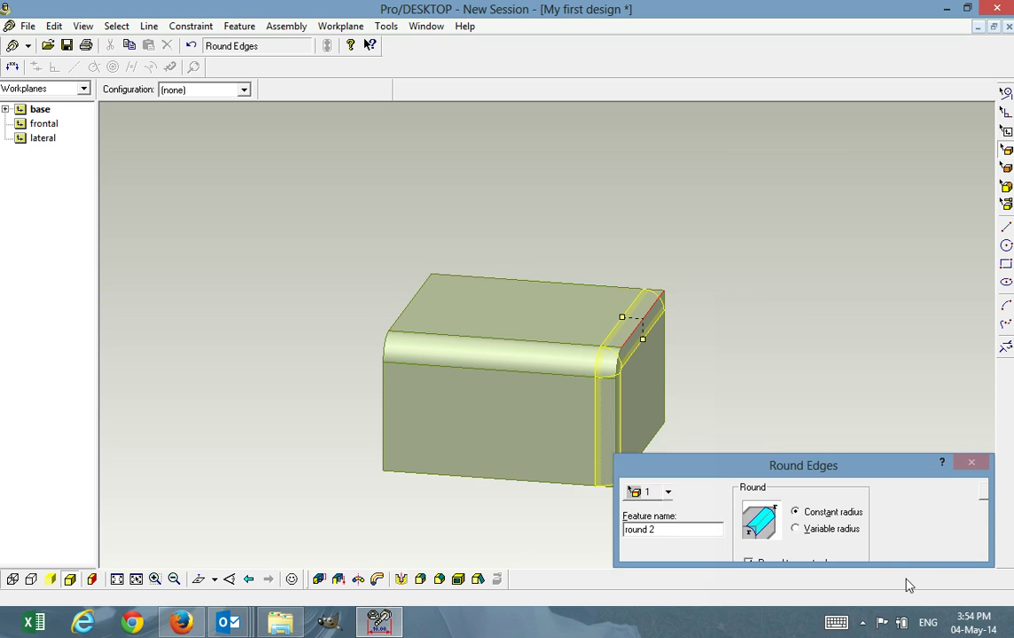
left_click(958, 472)
left_click(955, 451)
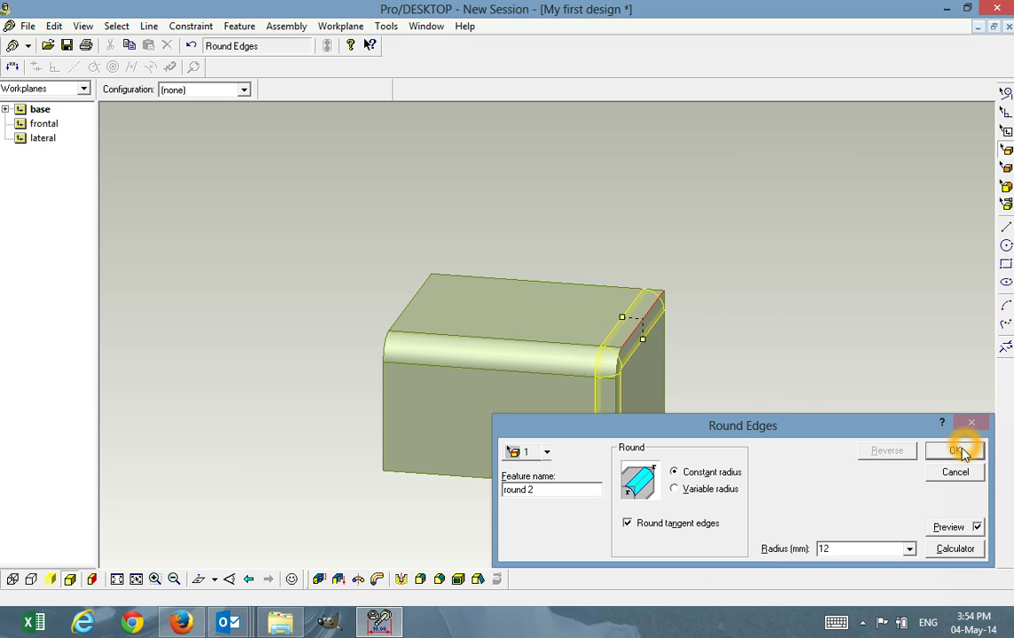
Round the four boundary edges of the box's flat side face together with a constant 12 mm radius, including tangent edges.
middle_click_drag(792, 329, 635, 335)
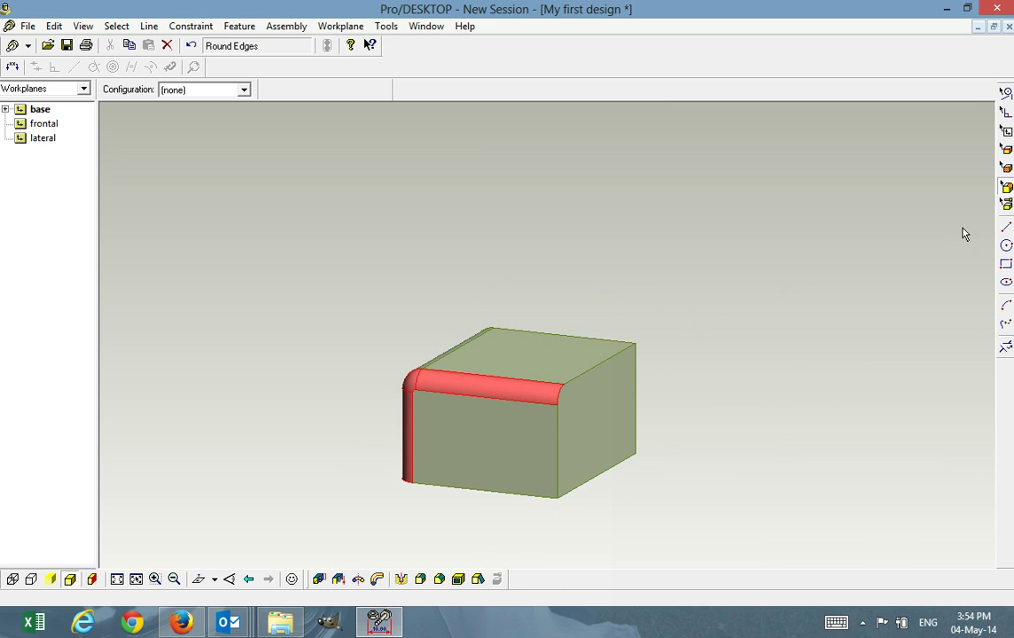
left_click(1007, 151)
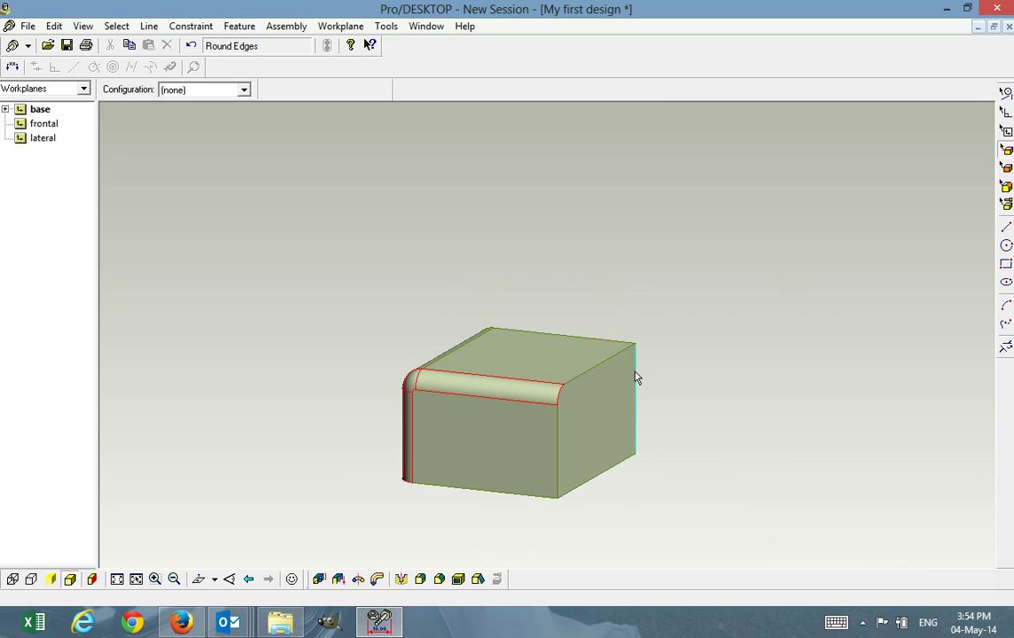
left_click(604, 367)
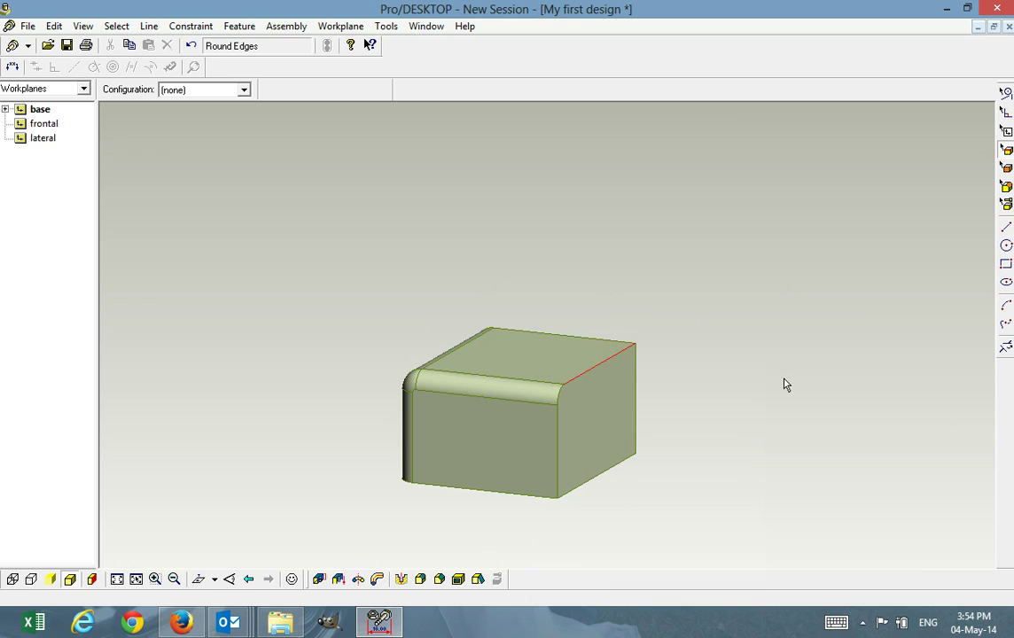
left_click(637, 385, "ctrl")
left_click(616, 465, "ctrl")
left_click(557, 466, "ctrl")
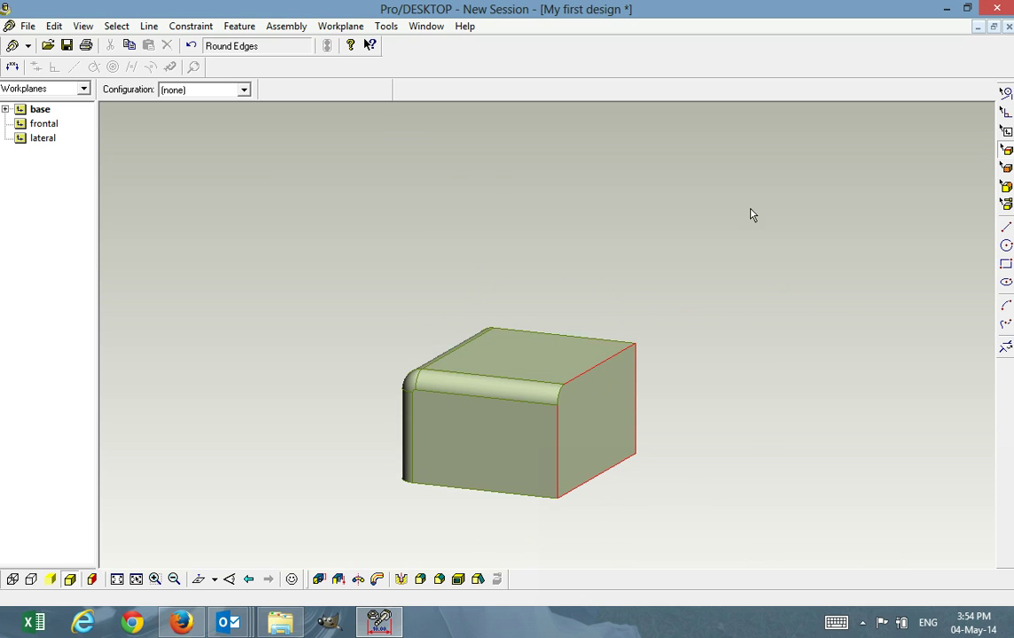
left_click(253, 25)
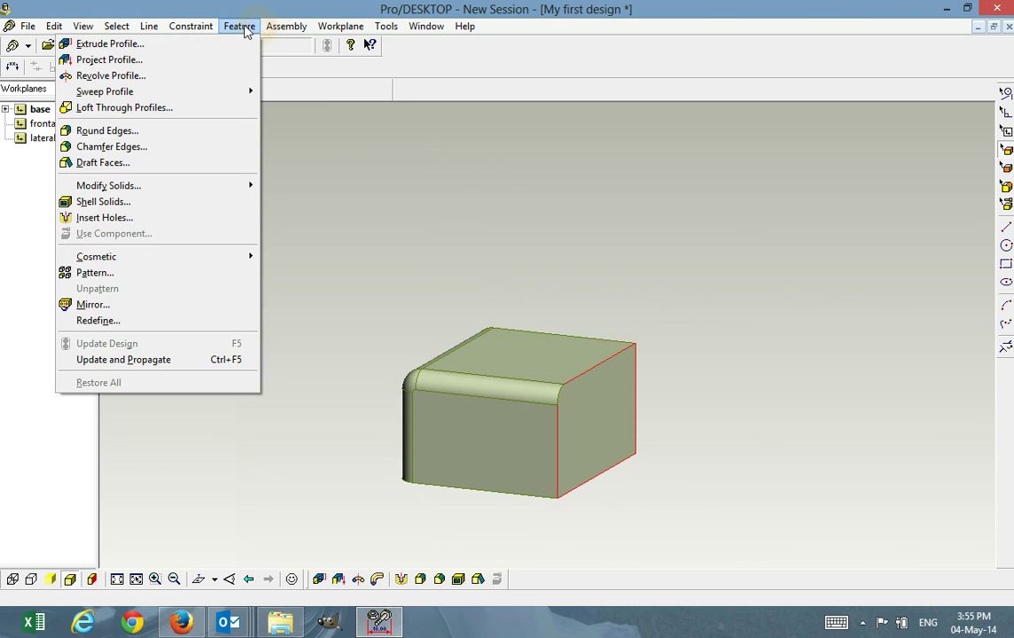
mouse_move(191, 26)
mouse_move(232, 29)
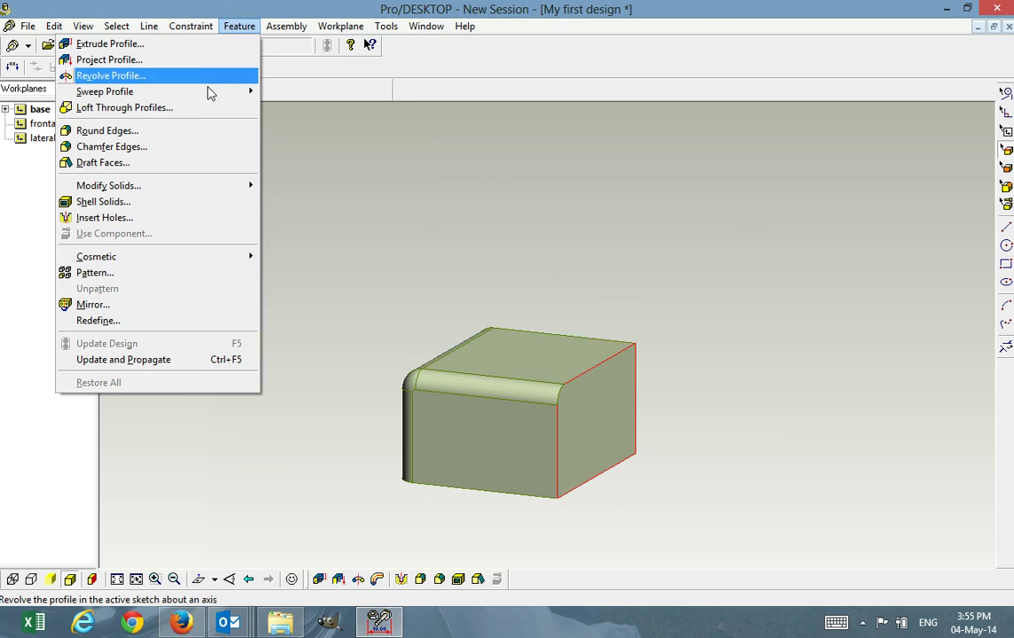
left_click(201, 130)
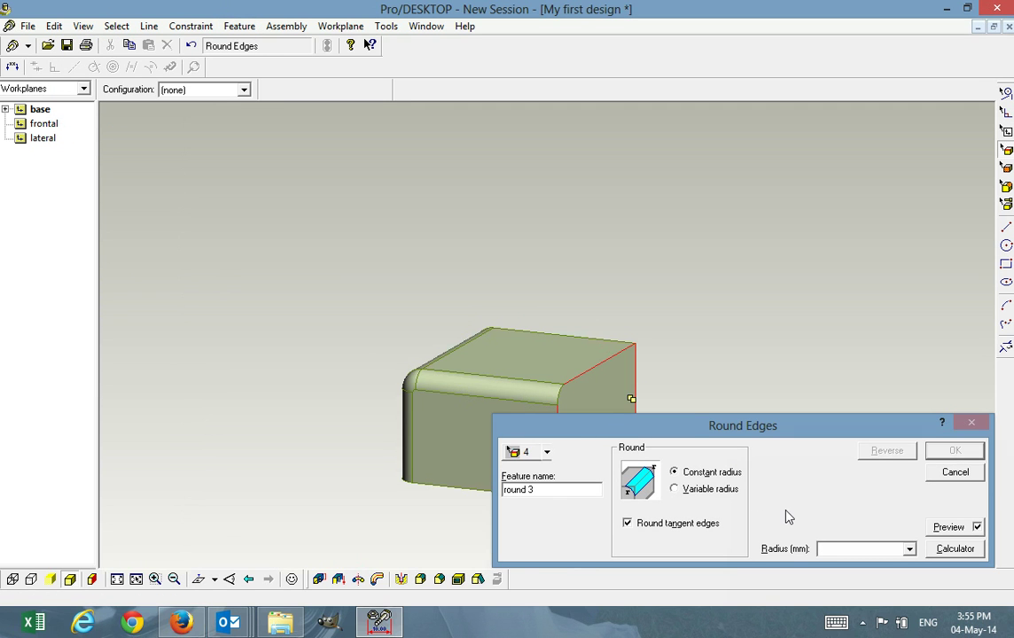
left_click(840, 548)
type("12")
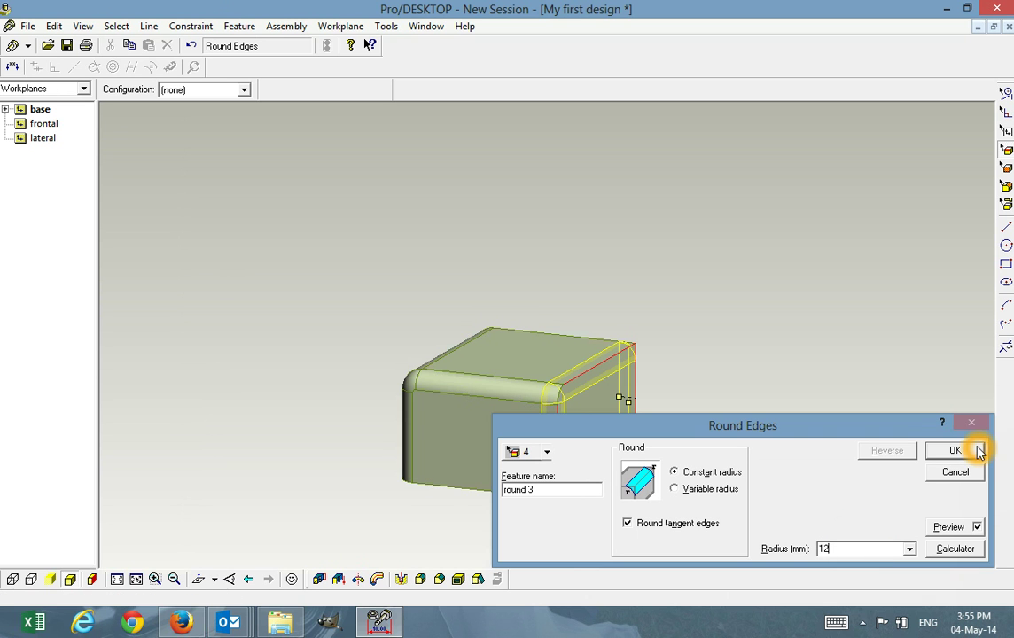
left_click(954, 450)
Rotate the rounded box freely to examine its edges and corners from several angles, including the underside.
middle_click_drag(750, 303, 527, 267)
left_click_drag(560, 266, 586, 309)
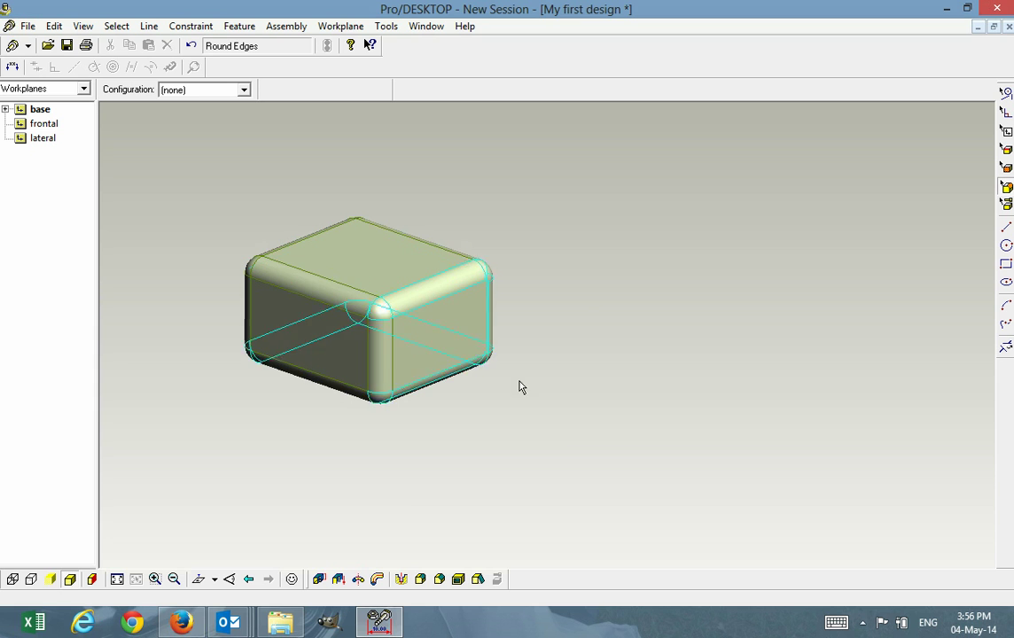
left_click(303, 582)
left_click_drag(335, 545, 693, 460)
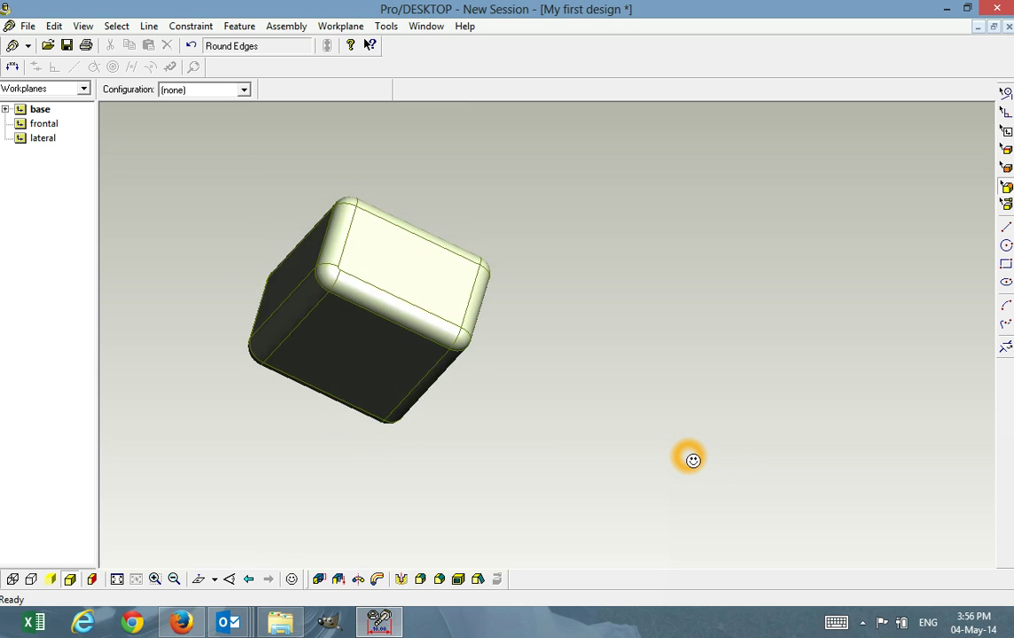